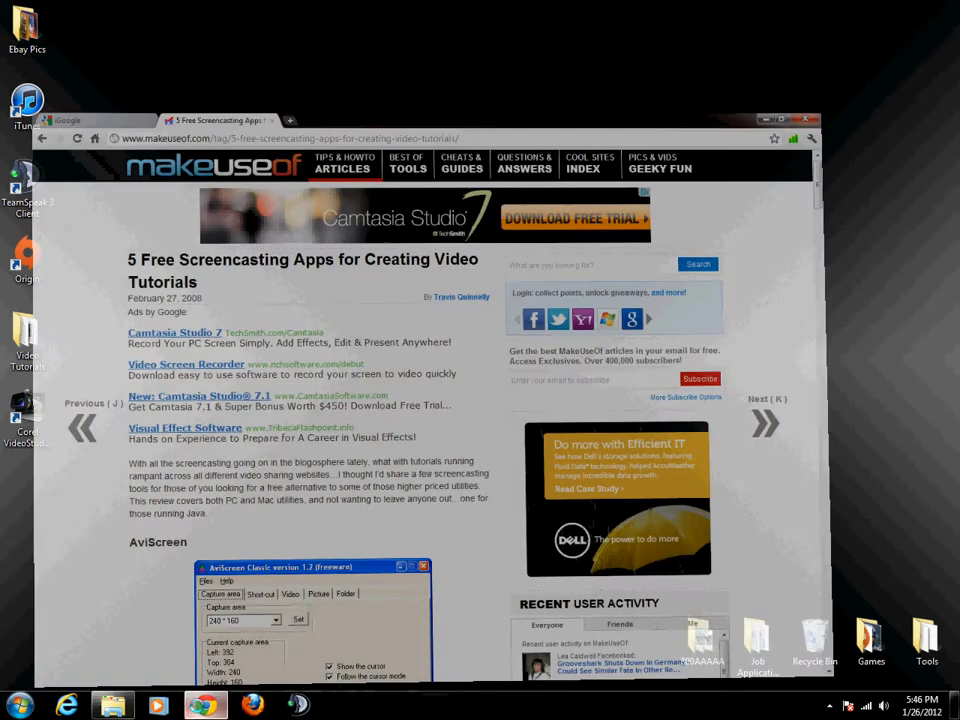
Step: Look through the MakeUseOf article on free screencasting apps, from AviScreen and CamStudio to Screencast-o-Matic and Jing
{"action": "scroll", "coordinate": [495, 463], "scroll_direction": "down", "scroll_amount": 2}
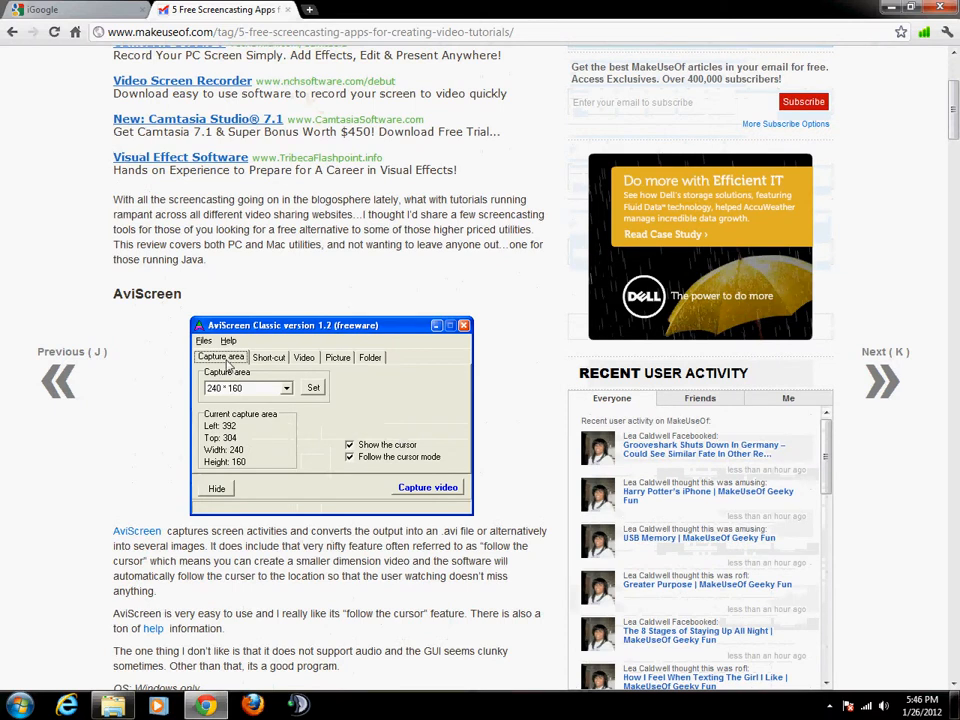
{"action": "scroll", "coordinate": [303, 340], "scroll_direction": "down", "scroll_amount": 8}
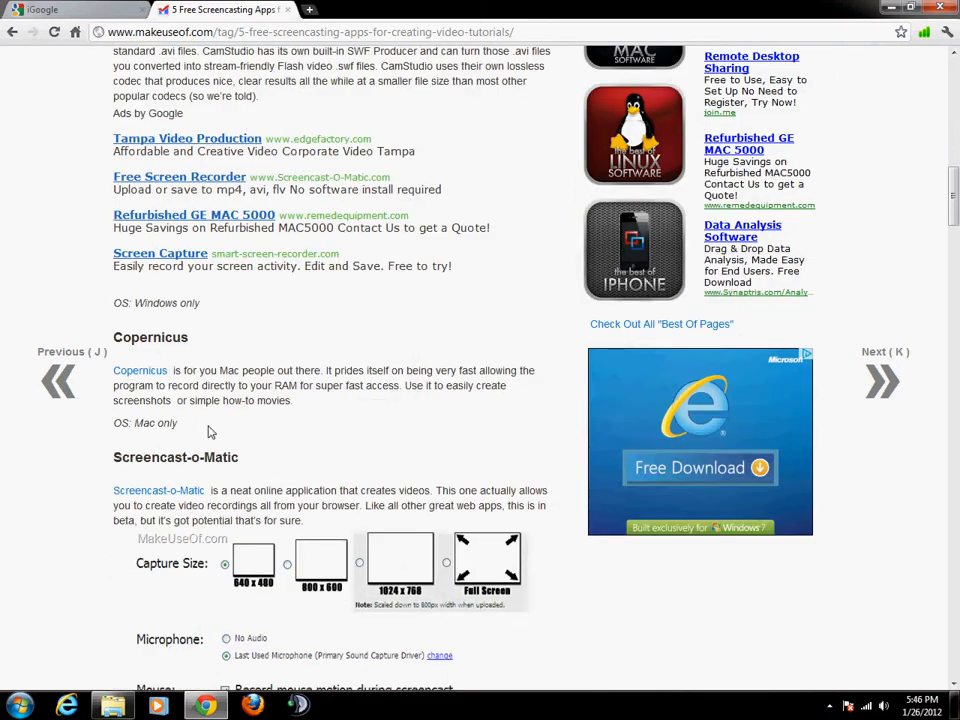
{"action": "scroll", "coordinate": [265, 472], "scroll_direction": "down", "scroll_amount": 6}
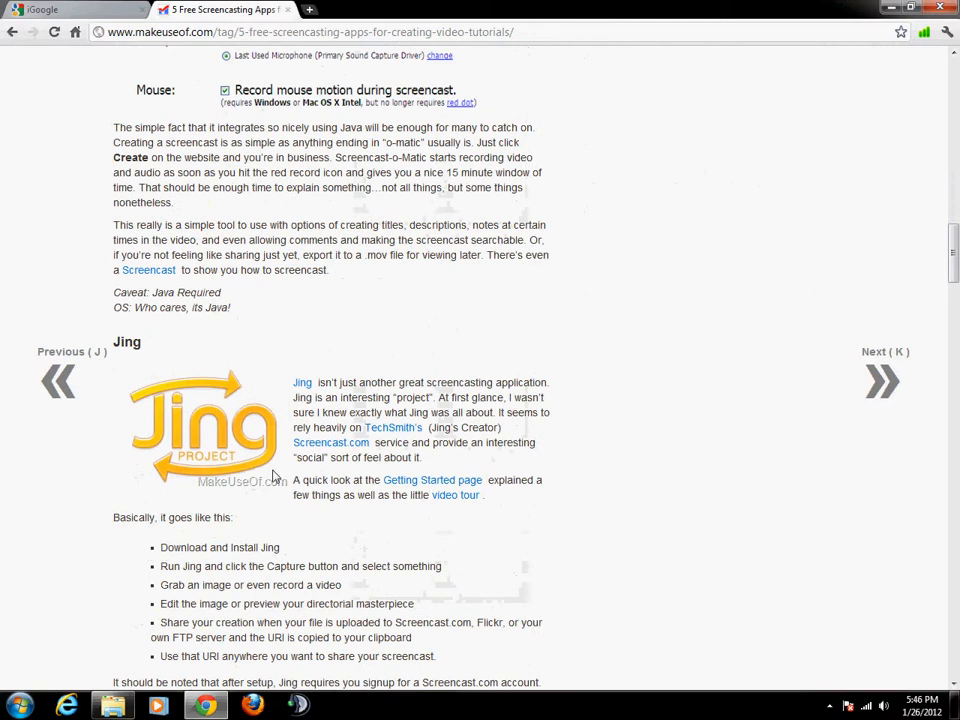
{"action": "scroll", "coordinate": [300, 470], "scroll_direction": "down", "scroll_amount": 10}
{"action": "scroll", "coordinate": [437, 475], "scroll_direction": "up", "scroll_amount": 2}
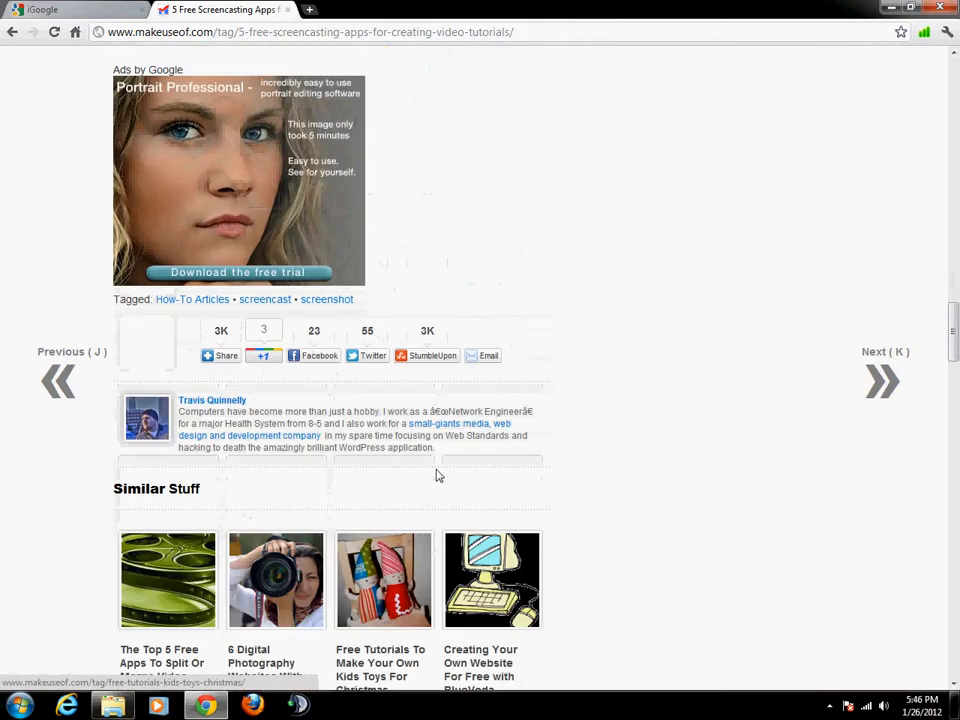
{"action": "scroll", "coordinate": [437, 475], "scroll_direction": "up", "scroll_amount": 14}
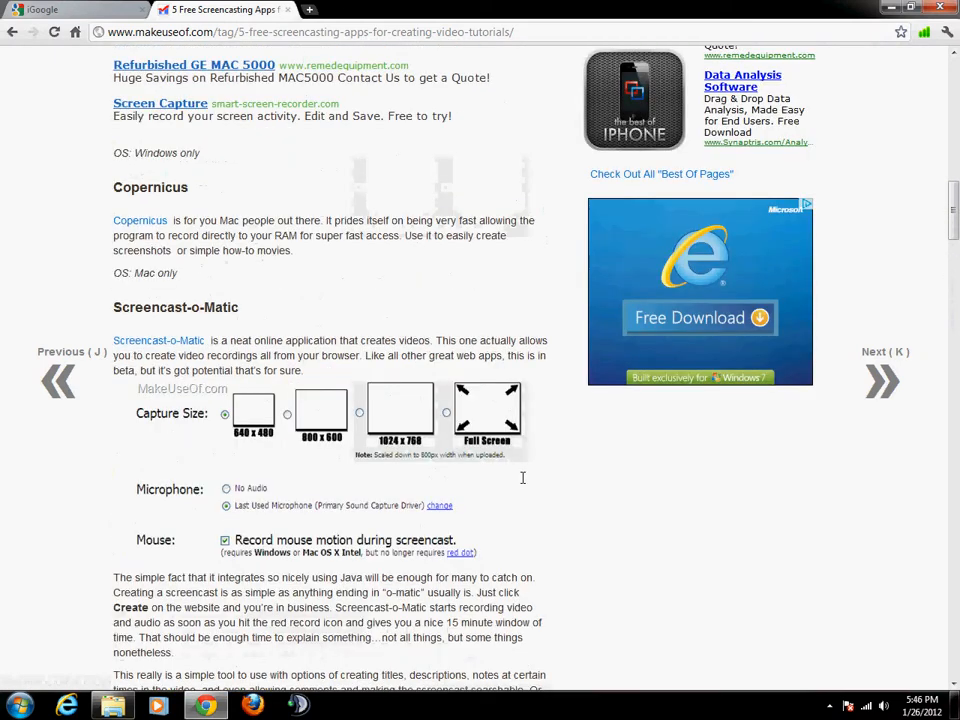
{"action": "scroll", "coordinate": [522, 480], "scroll_direction": "up", "scroll_amount": 5}
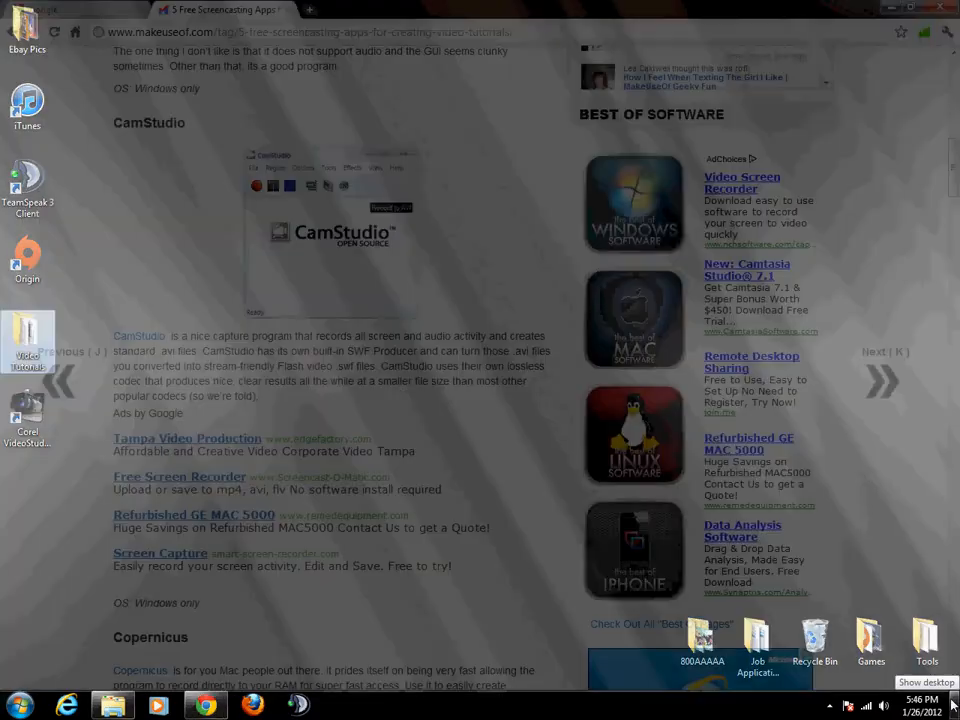
{"action": "left_click", "coordinate": [953, 705]}
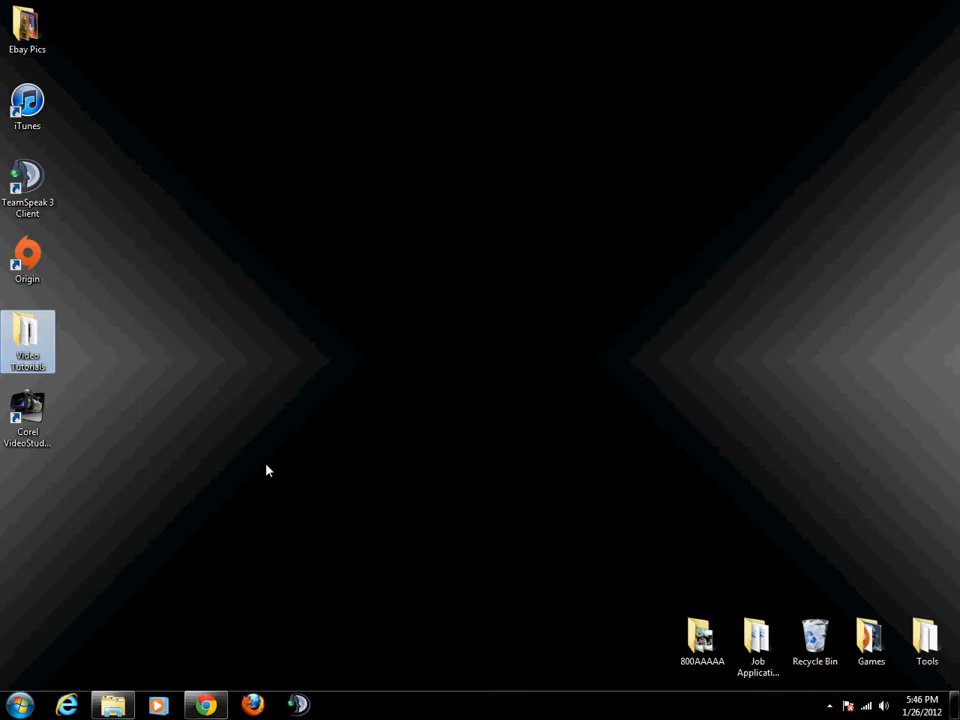
{"action": "left_click", "coordinate": [207, 704]}
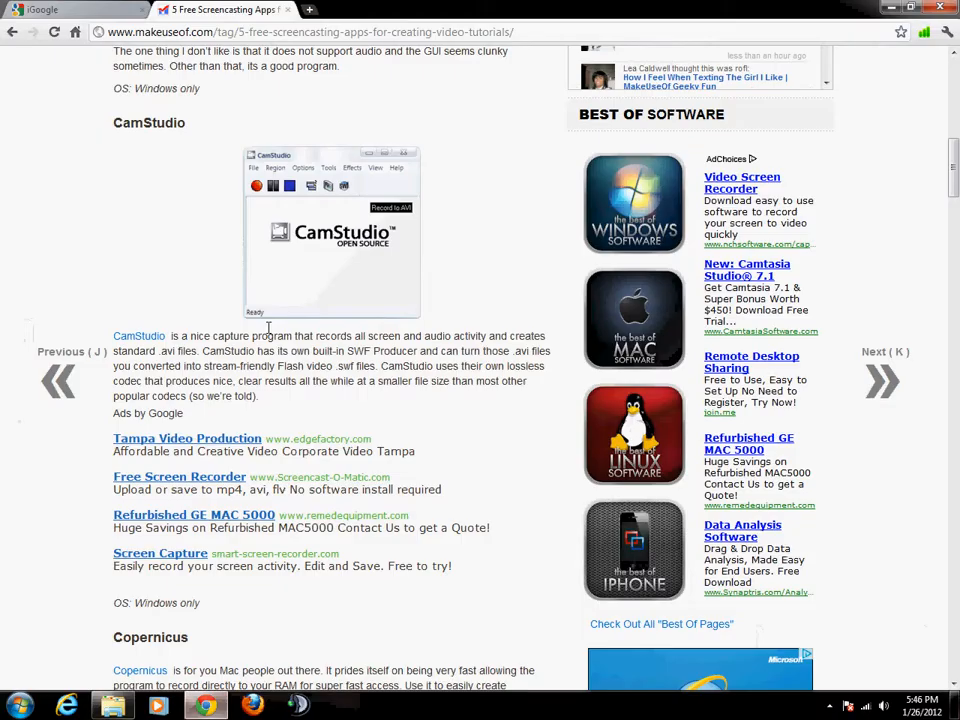
Step: Search the web for "camstudio" and open the official camstudio.org site from the results
{"action": "left_click", "coordinate": [287, 33]}
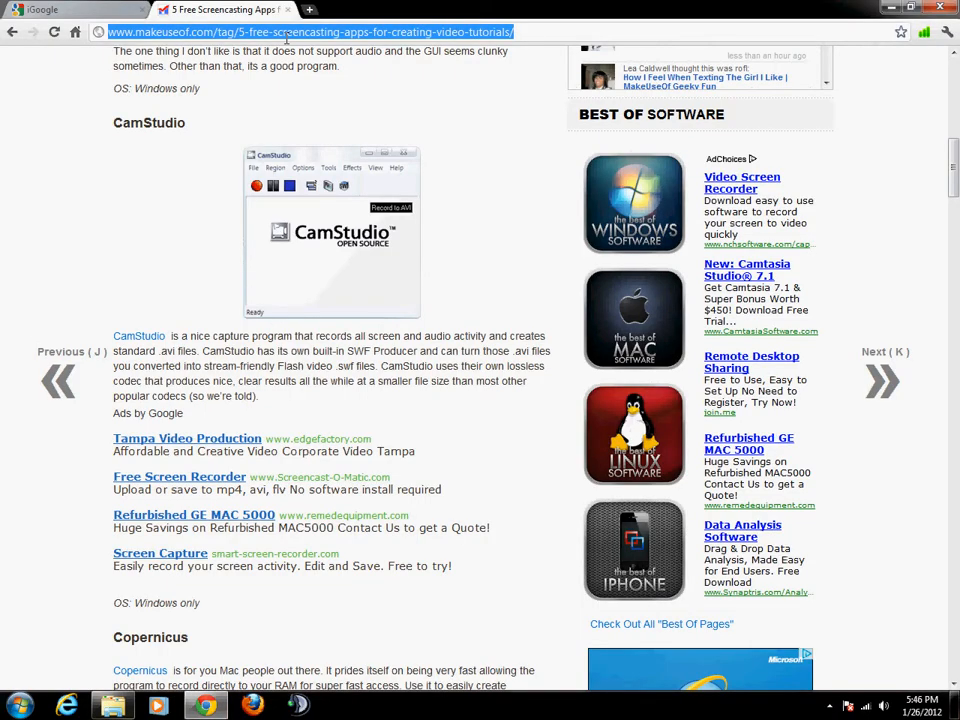
{"action": "type", "text": "camstudio"}
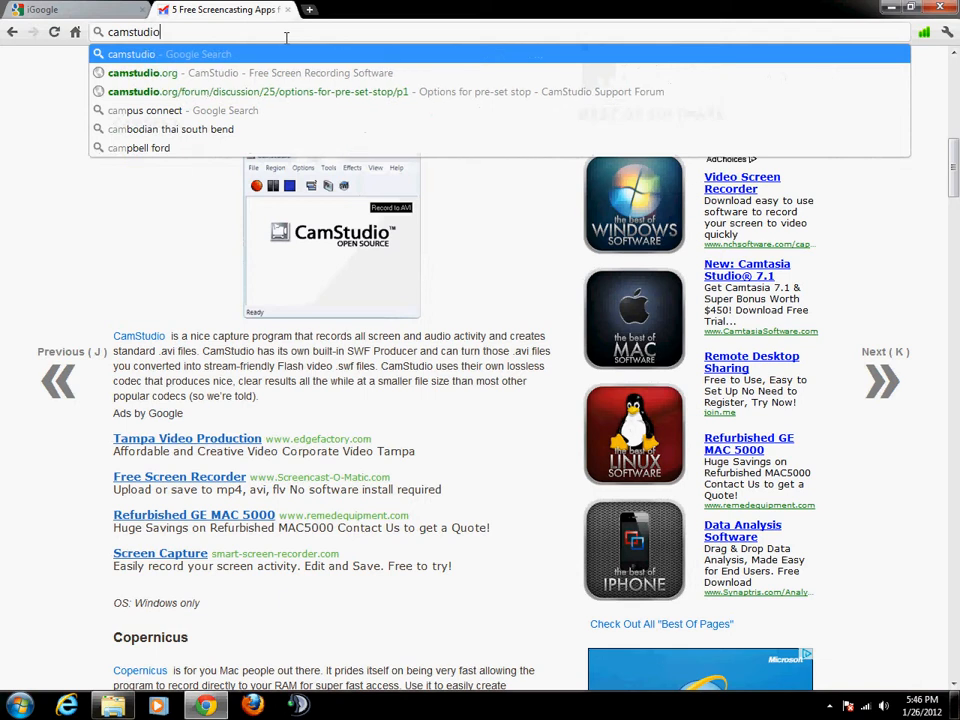
{"action": "key", "text": "Return"}
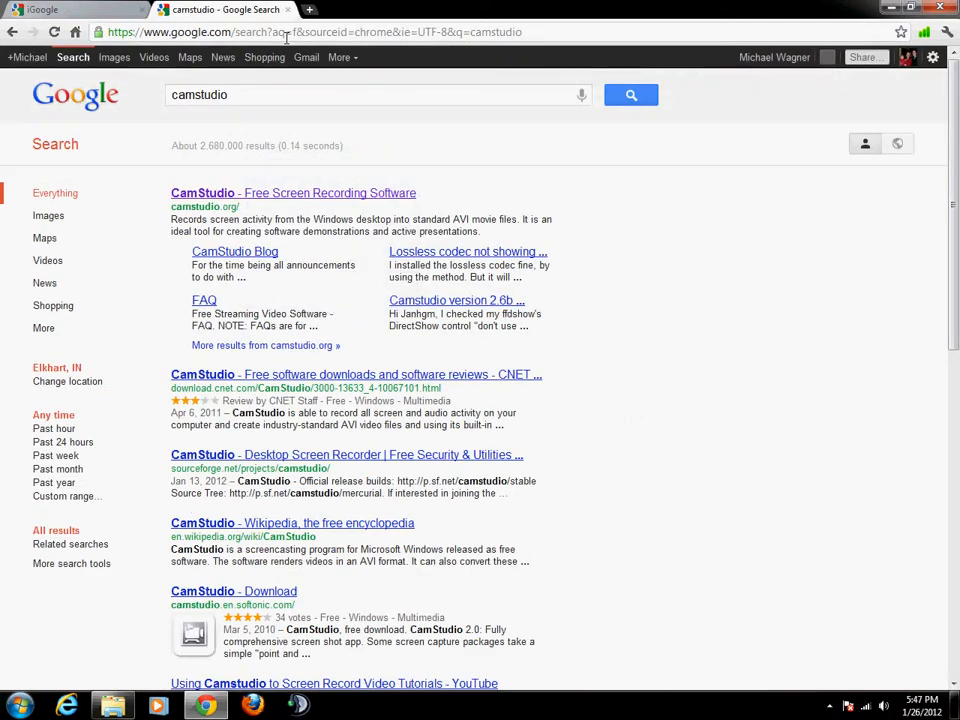
{"action": "left_click", "coordinate": [282, 199]}
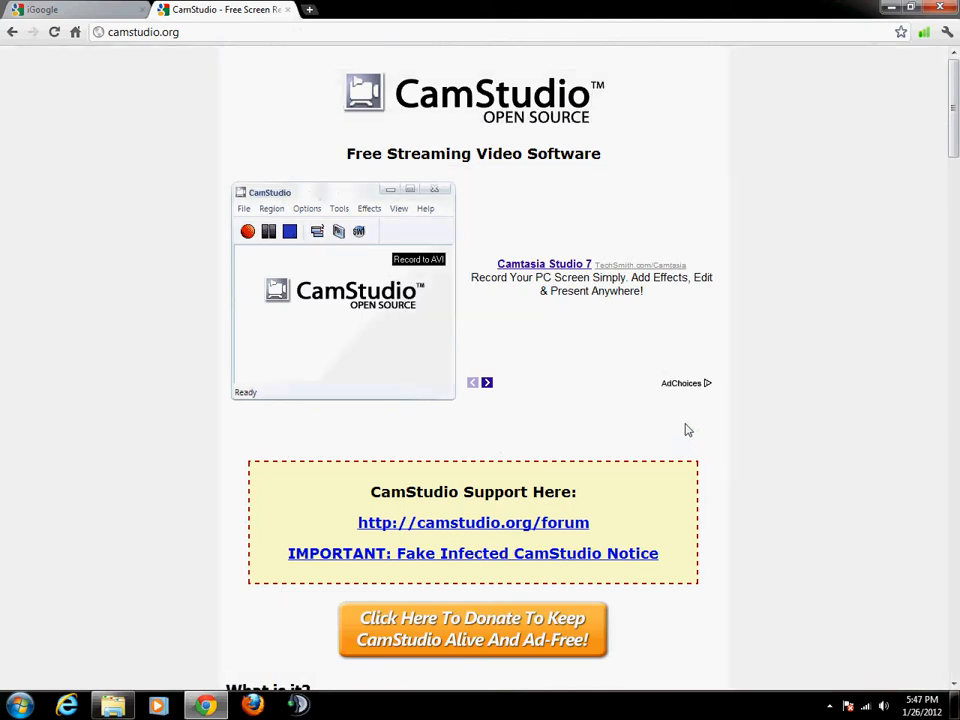
Step: Find the download links on the CamStudio site and follow the CamStudio 2.0 link, CamStudio20.exe
{"action": "scroll", "coordinate": [686, 426], "scroll_direction": "down", "scroll_amount": 5}
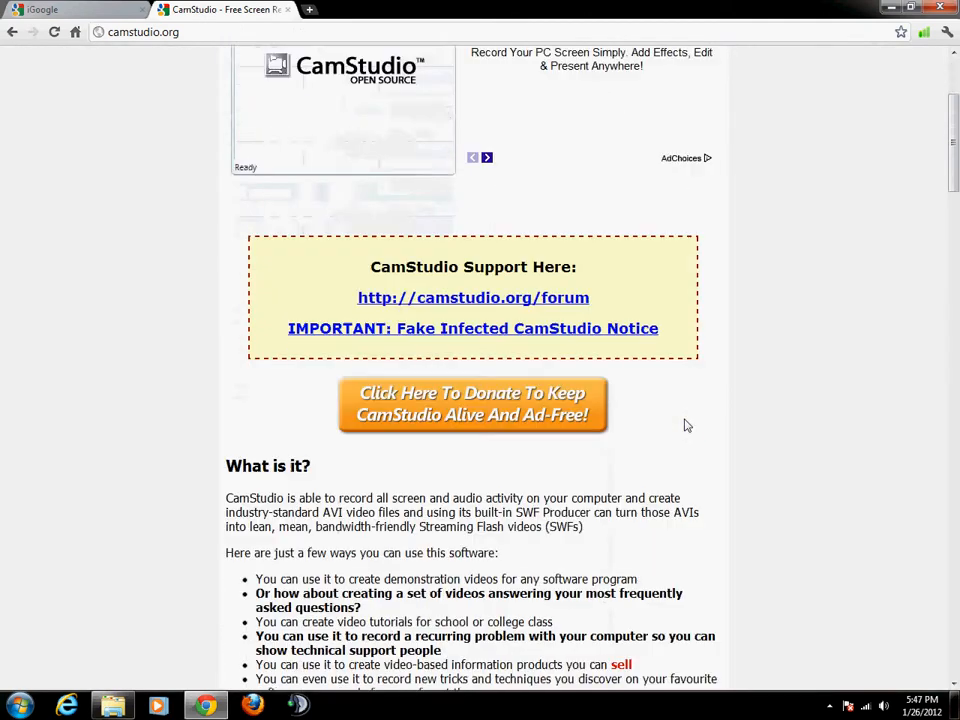
{"action": "scroll", "coordinate": [398, 297], "scroll_direction": "down", "scroll_amount": 7}
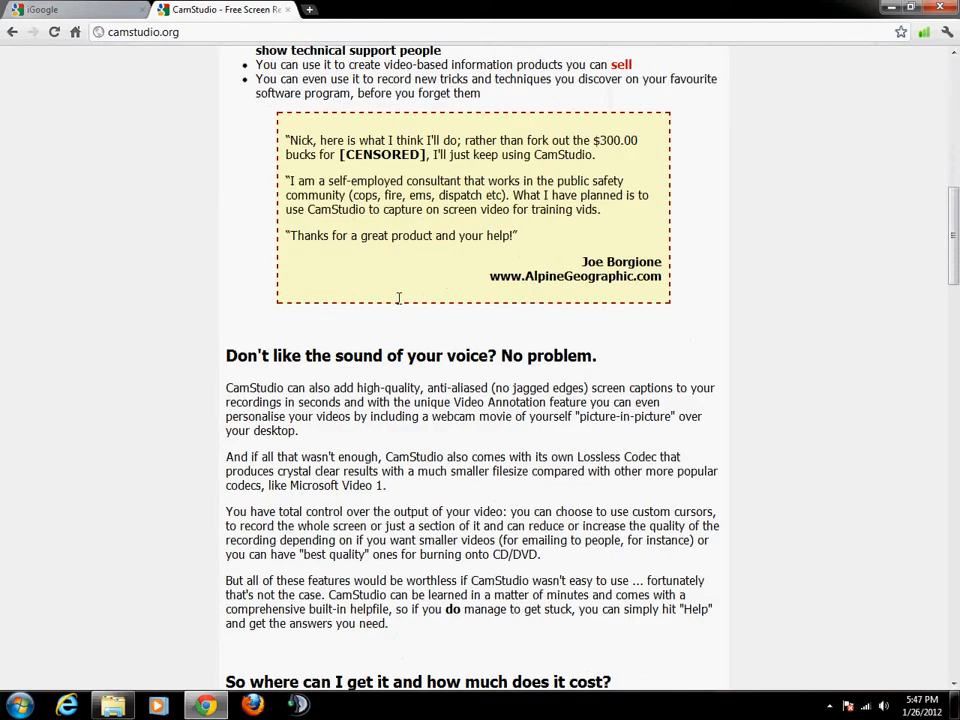
{"action": "scroll", "coordinate": [398, 297], "scroll_direction": "down", "scroll_amount": 1}
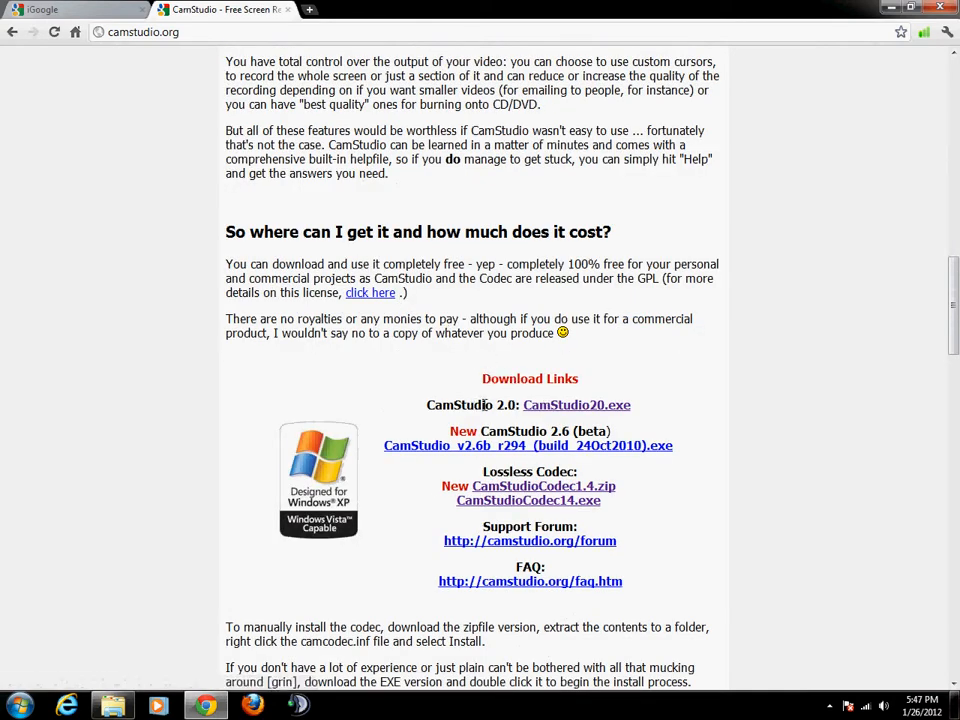
{"action": "left_click", "coordinate": [541, 410]}
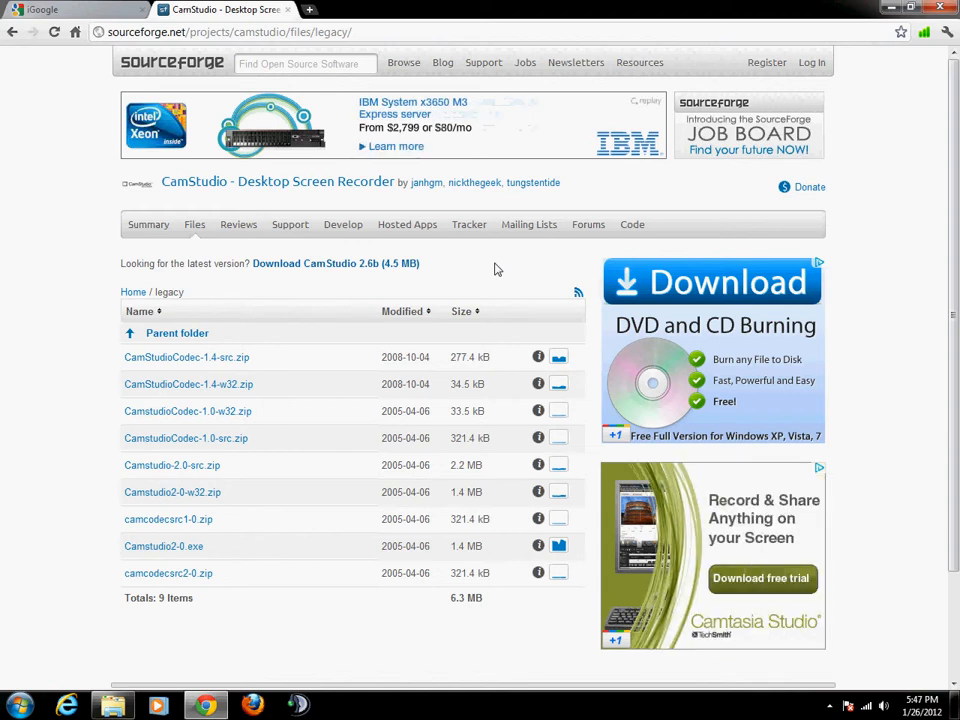
Step: Minimize the browser and look at the contents of the desktop's Video Tutorials folder, then minimize the folder window
{"action": "left_click", "coordinate": [887, 8]}
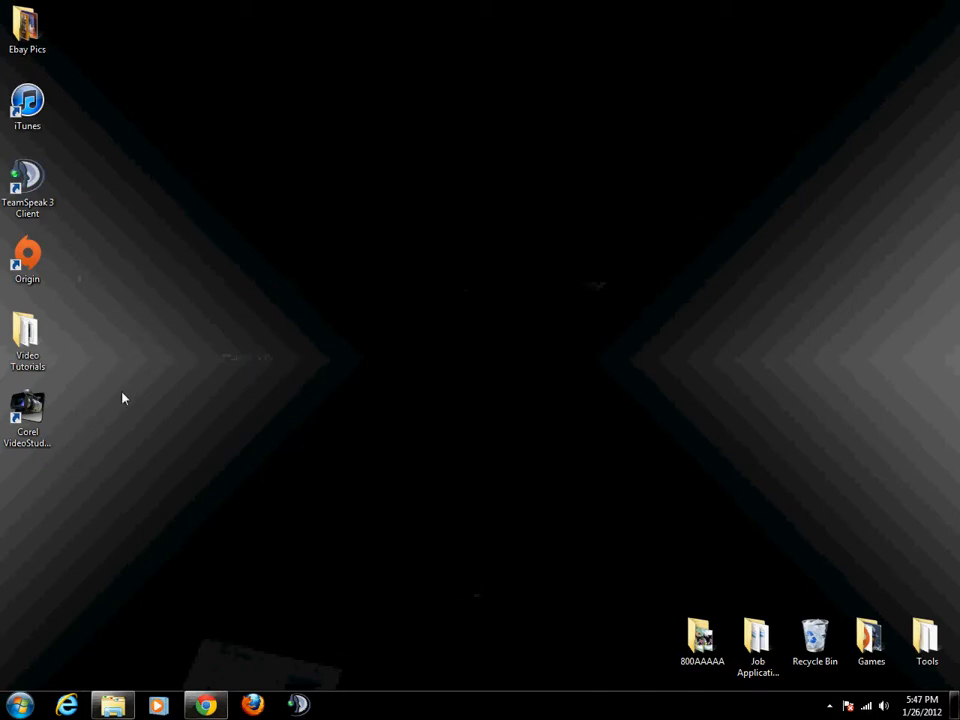
{"action": "double_click", "coordinate": [27, 340]}
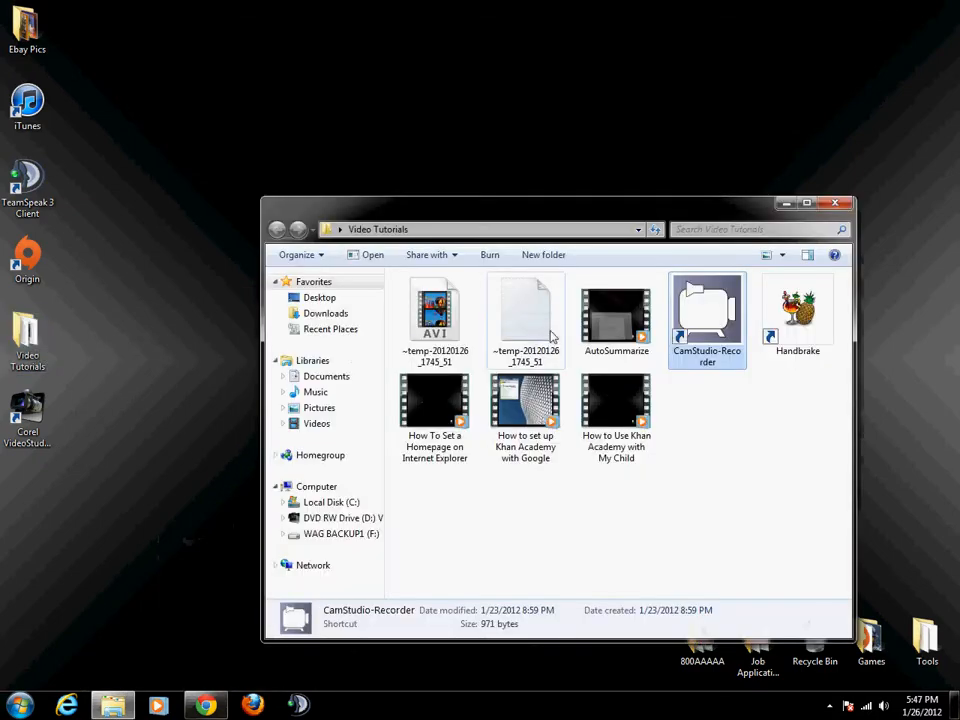
{"action": "left_click", "coordinate": [786, 207]}
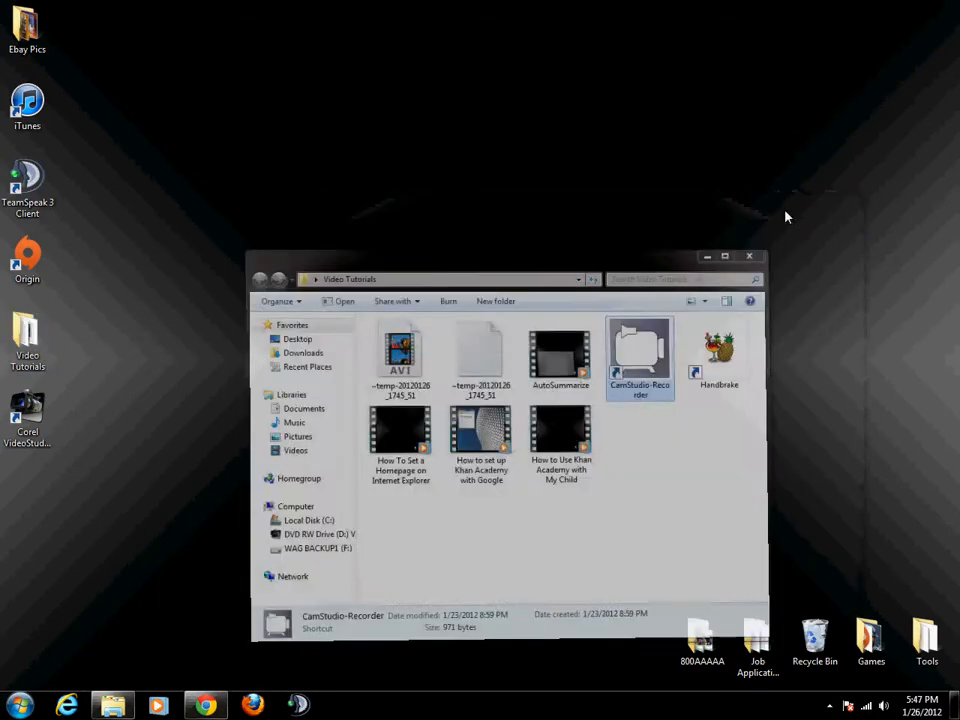
Step: Bring the running CamStudio recorder window back up from the hidden notification icons
{"action": "left_click", "coordinate": [830, 706]}
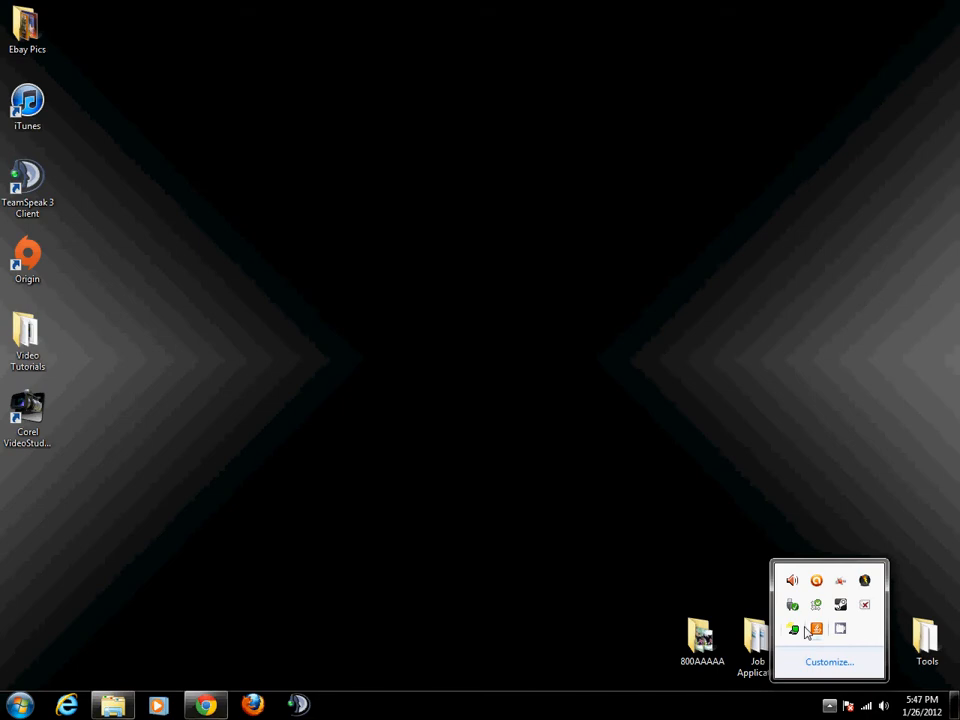
{"action": "mouse_move", "coordinate": [801, 632]}
{"action": "left_click", "coordinate": [841, 630]}
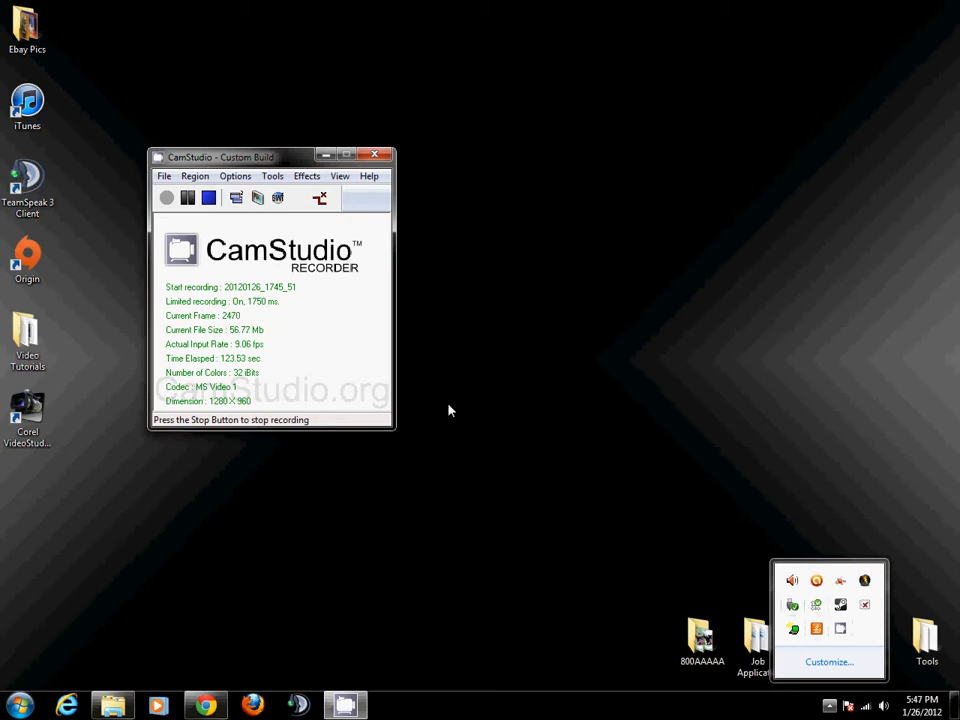
{"action": "left_click", "coordinate": [299, 263]}
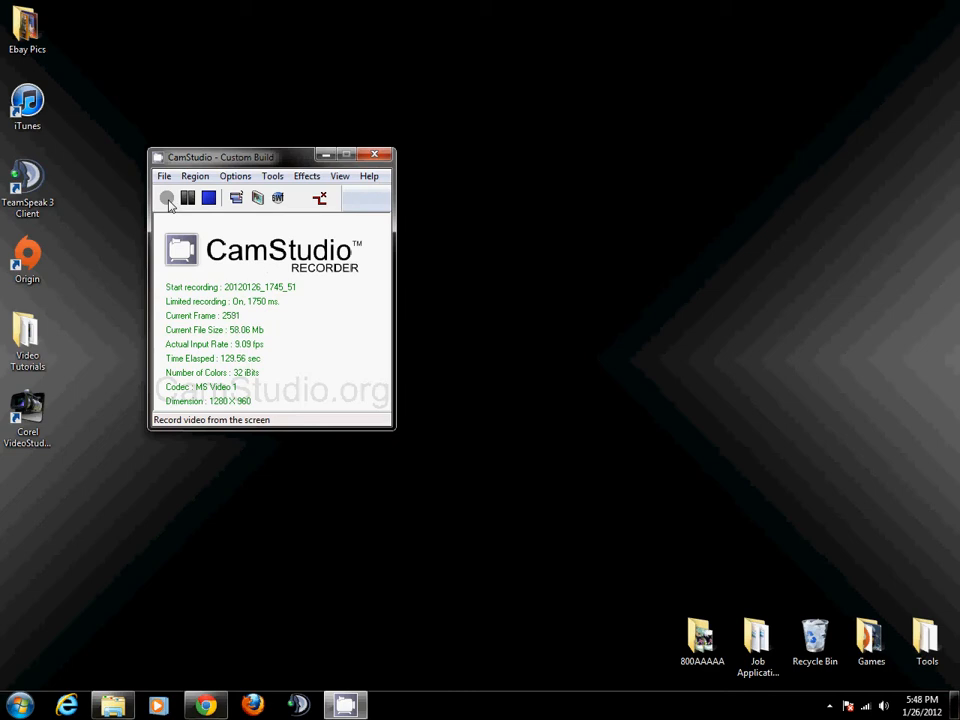
Step: Review CamStudio's video compressor, quality and framerate settings in the Video Options and accept them
{"action": "left_click", "coordinate": [236, 177]}
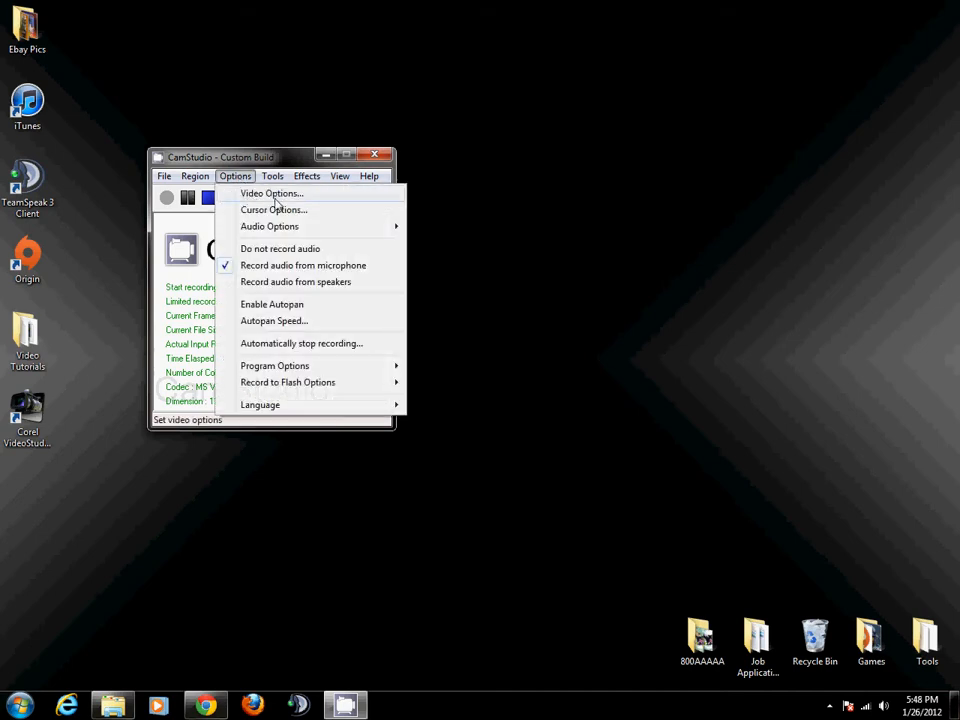
{"action": "left_click", "coordinate": [268, 198]}
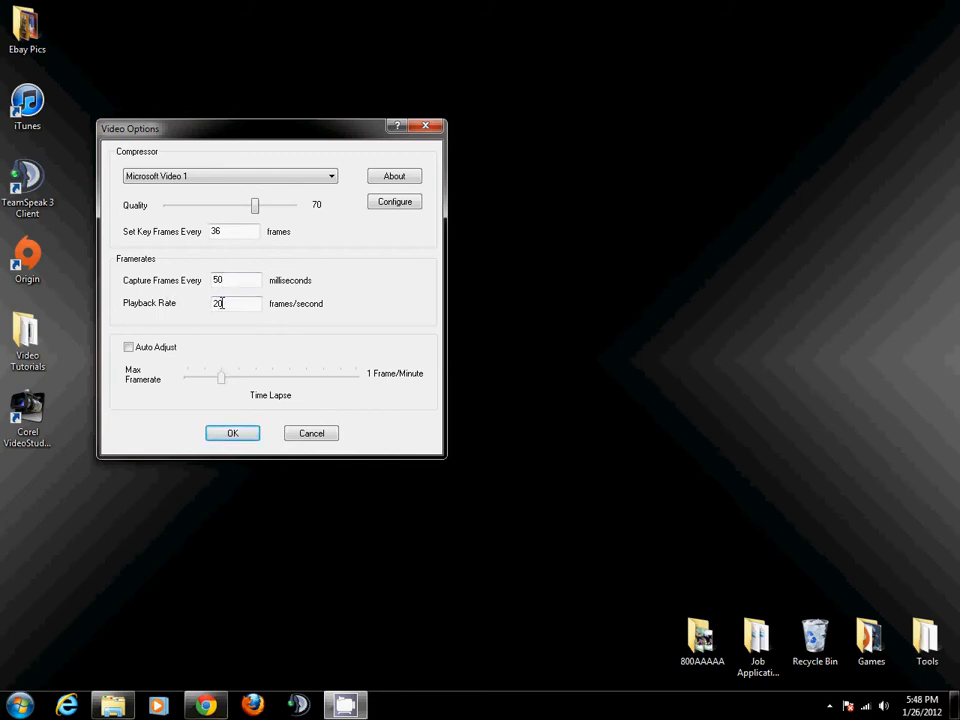
{"action": "left_click", "coordinate": [242, 437]}
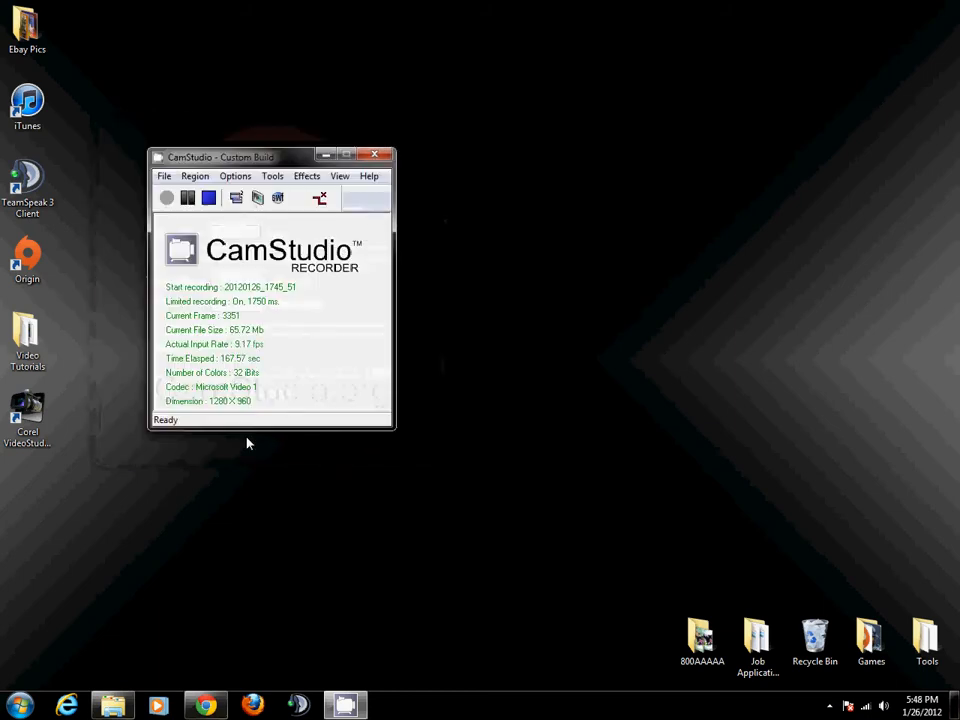
Step: Examine CamStudio's audio recording sources and its program options for minimizing, hiding the rectangle, saving settings and AVI playback
{"action": "left_click", "coordinate": [242, 176]}
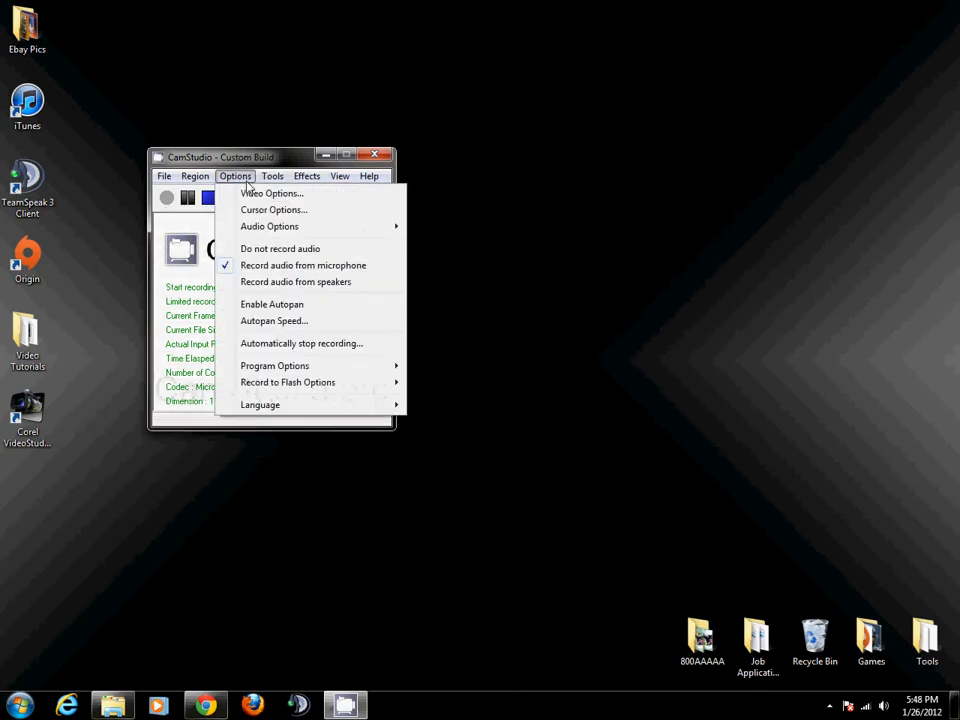
{"action": "mouse_move", "coordinate": [254, 230]}
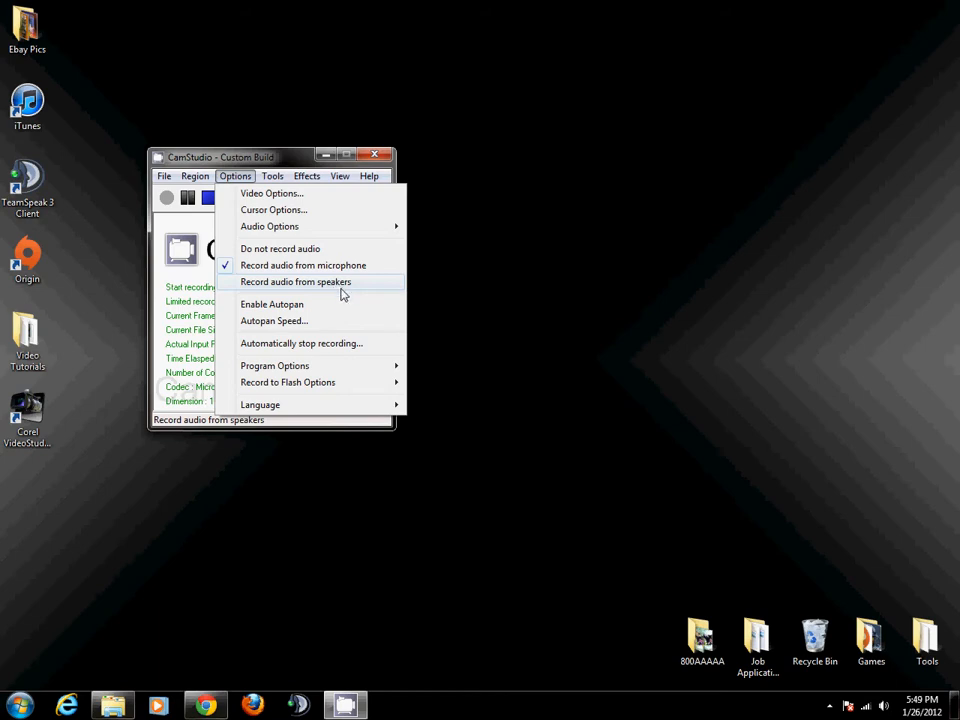
{"action": "mouse_move", "coordinate": [362, 367]}
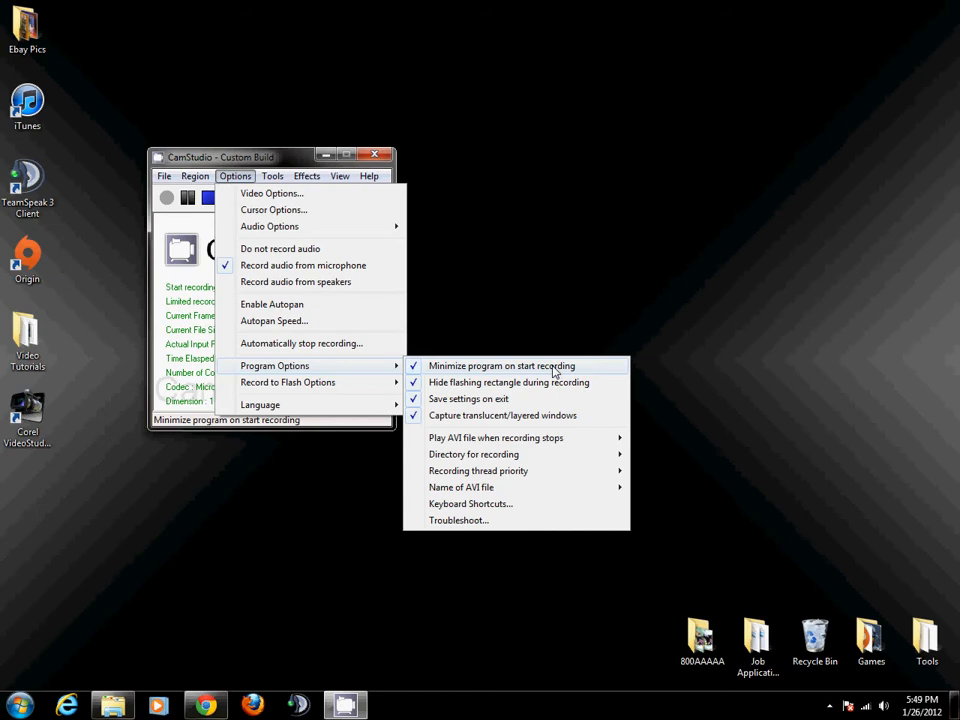
{"action": "left_click", "coordinate": [164, 176]}
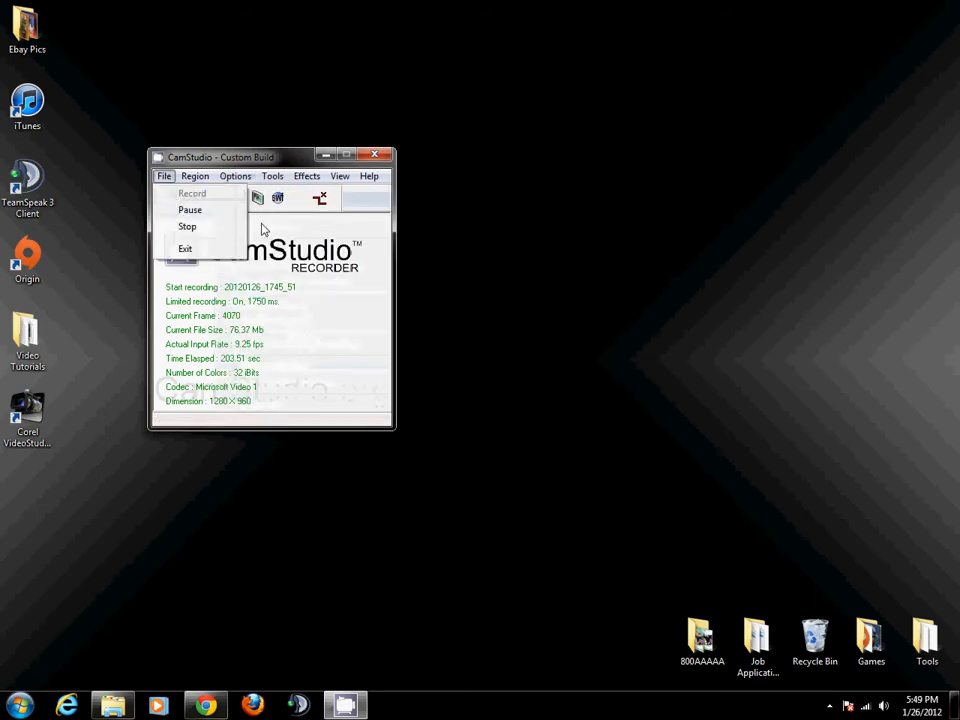
{"action": "mouse_move", "coordinate": [240, 176]}
{"action": "mouse_move", "coordinate": [372, 373]}
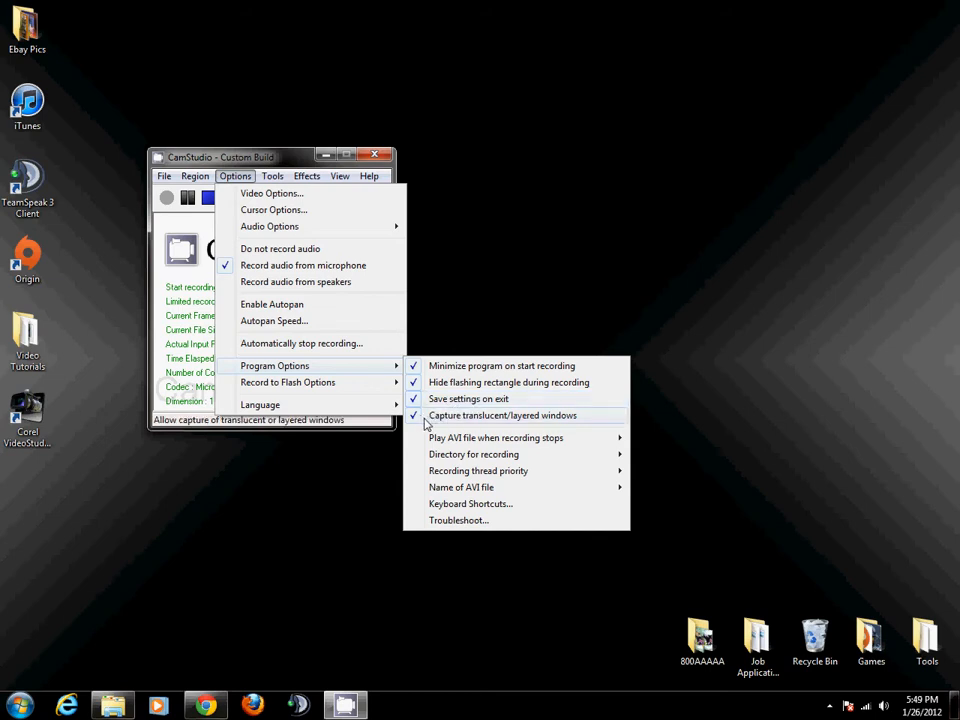
{"action": "mouse_move", "coordinate": [581, 441]}
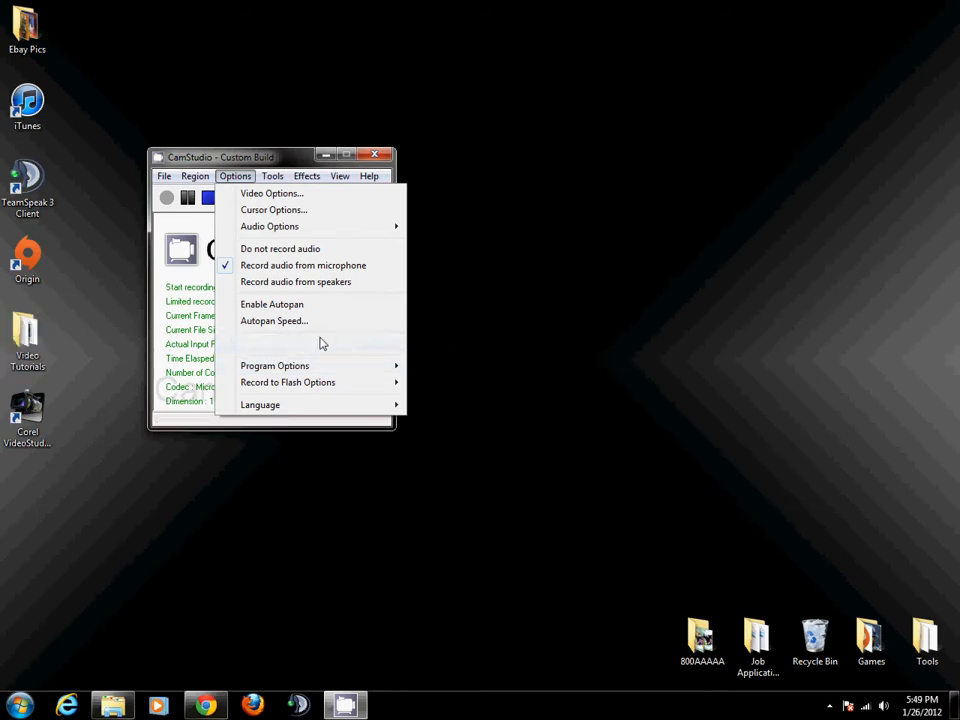
Step: Check the folder set as the user-specified recording directory and dismiss the folder selection
{"action": "mouse_move", "coordinate": [366, 370]}
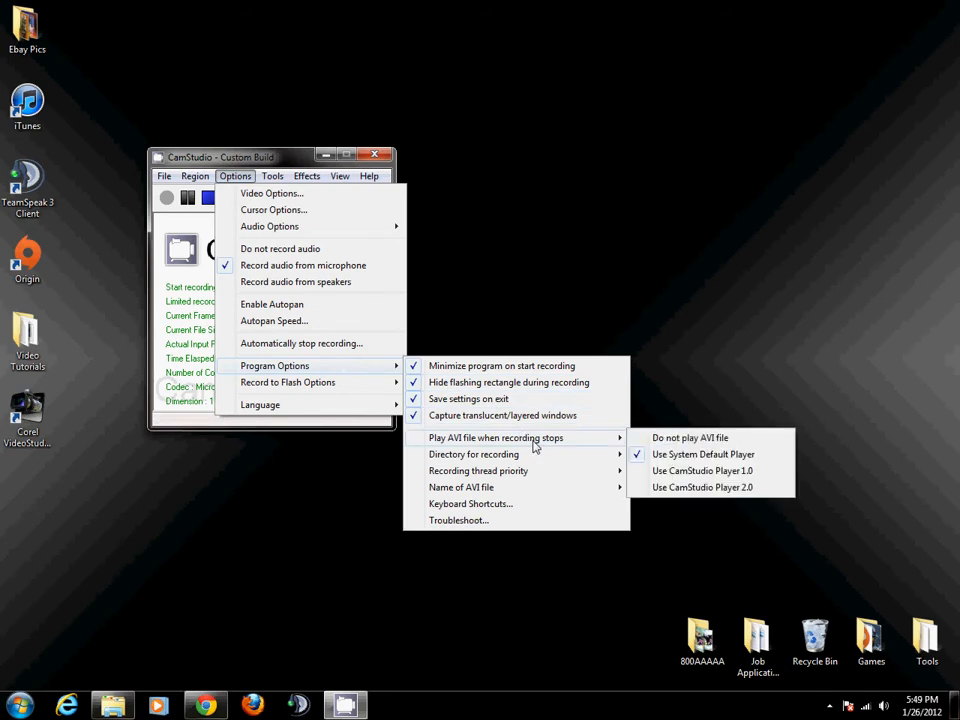
{"action": "mouse_move", "coordinate": [538, 456]}
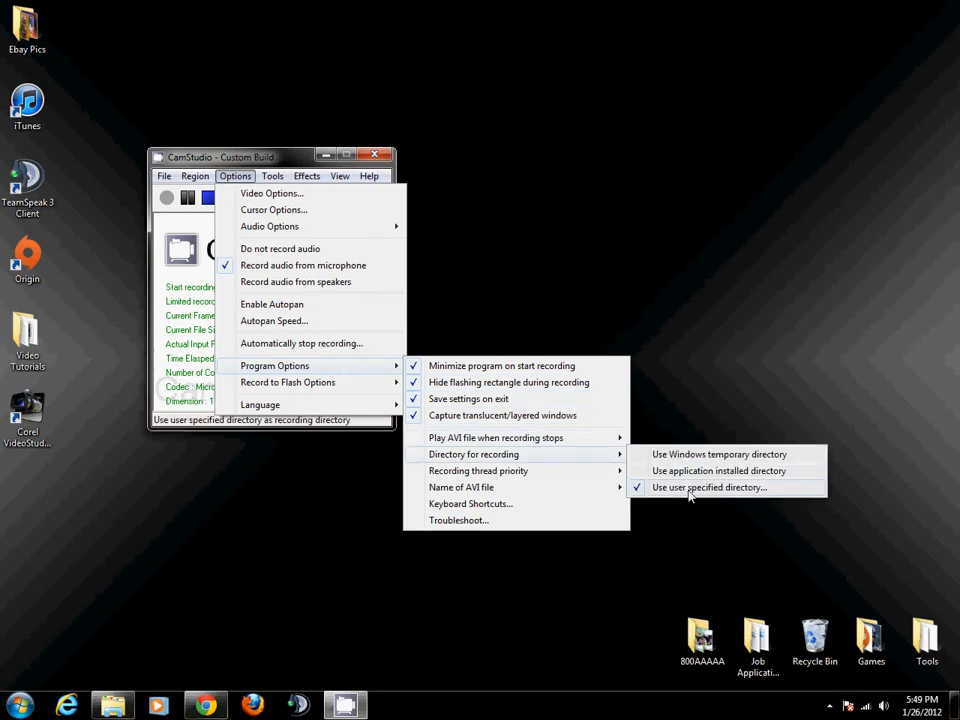
{"action": "left_click", "coordinate": [689, 488]}
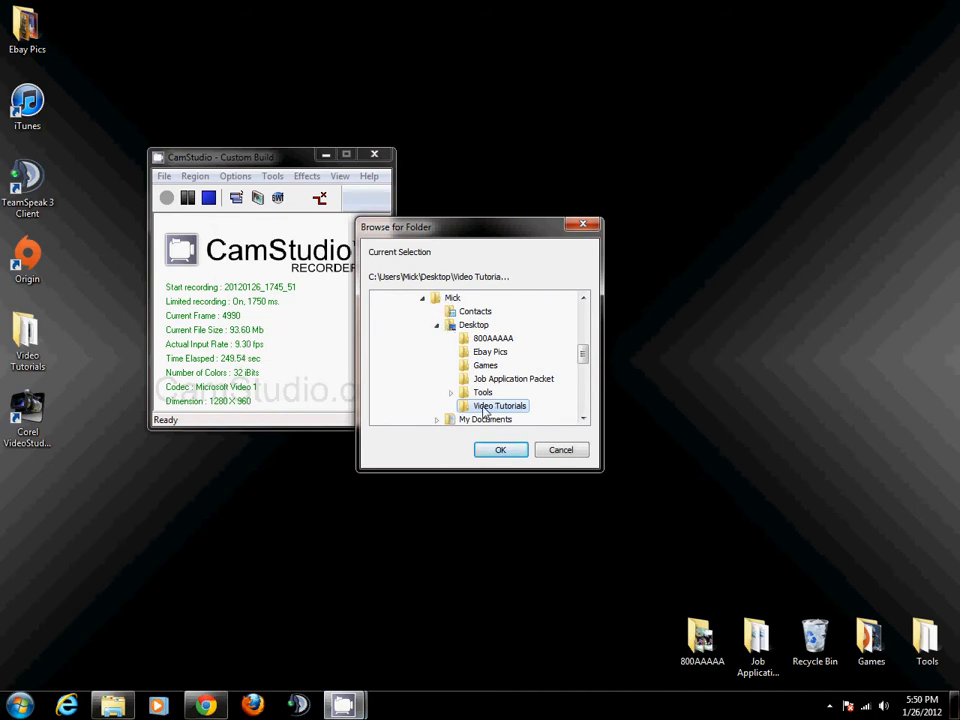
{"action": "left_click", "coordinate": [561, 451]}
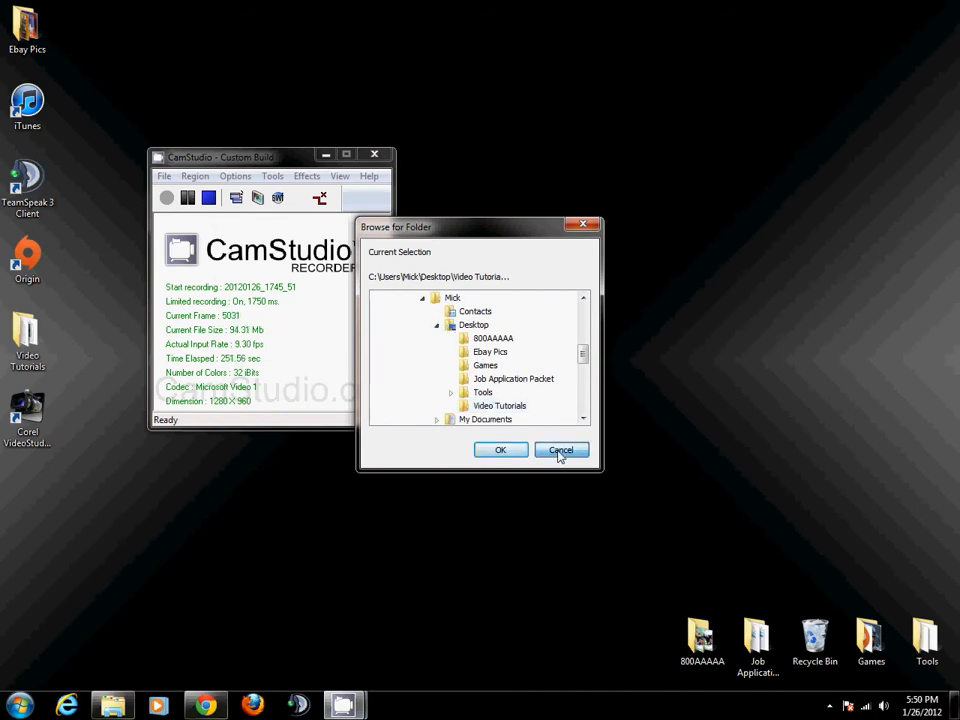
{"action": "left_click", "coordinate": [235, 176]}
{"action": "mouse_move", "coordinate": [349, 366]}
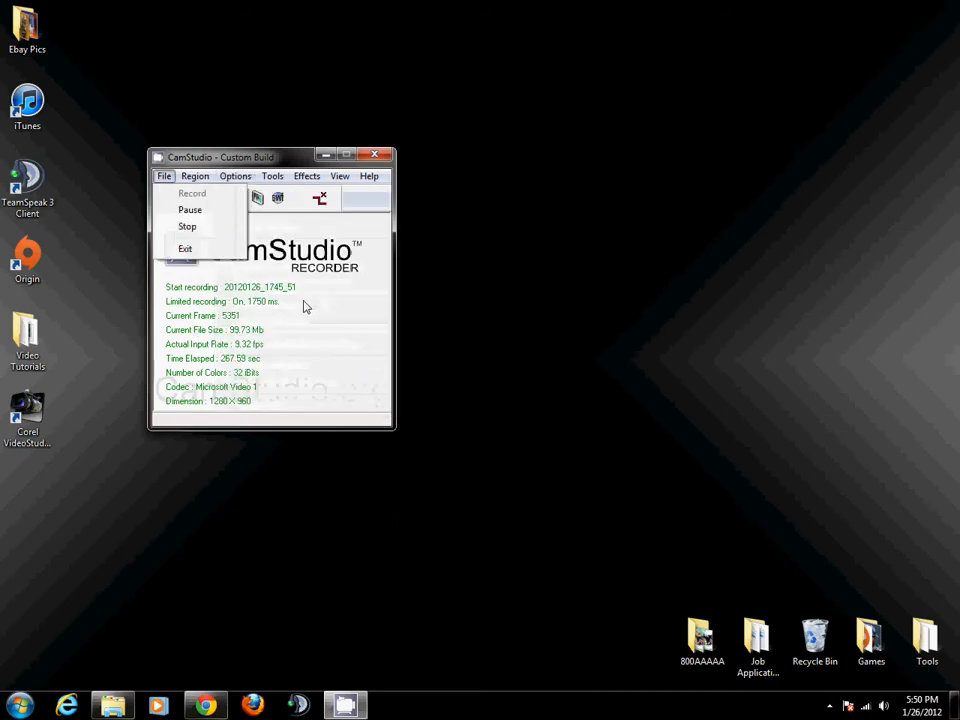
{"action": "left_click", "coordinate": [316, 340]}
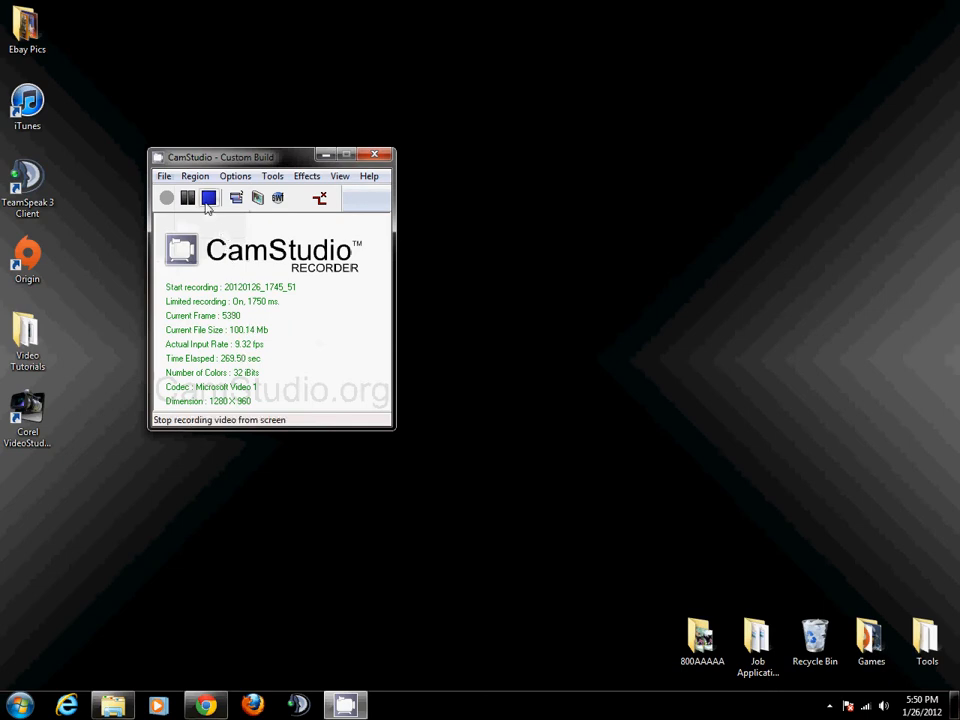
Step: Review the keyboard shortcuts for record/pause, stop and cancel recording in CamStudio's program options, and accept them
{"action": "left_click", "coordinate": [238, 177]}
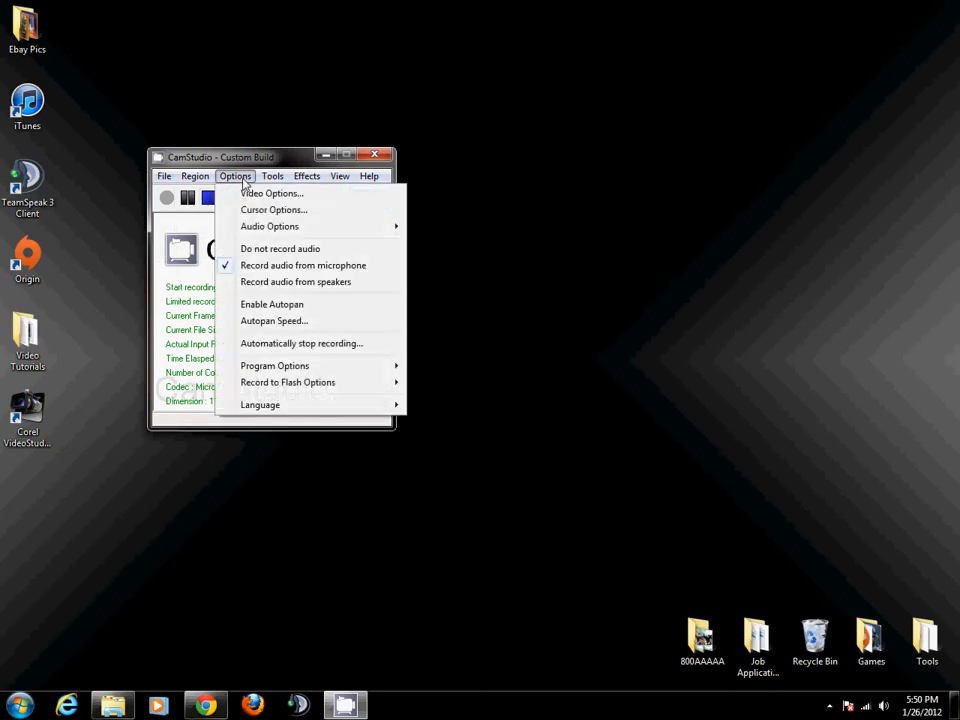
{"action": "mouse_move", "coordinate": [385, 374]}
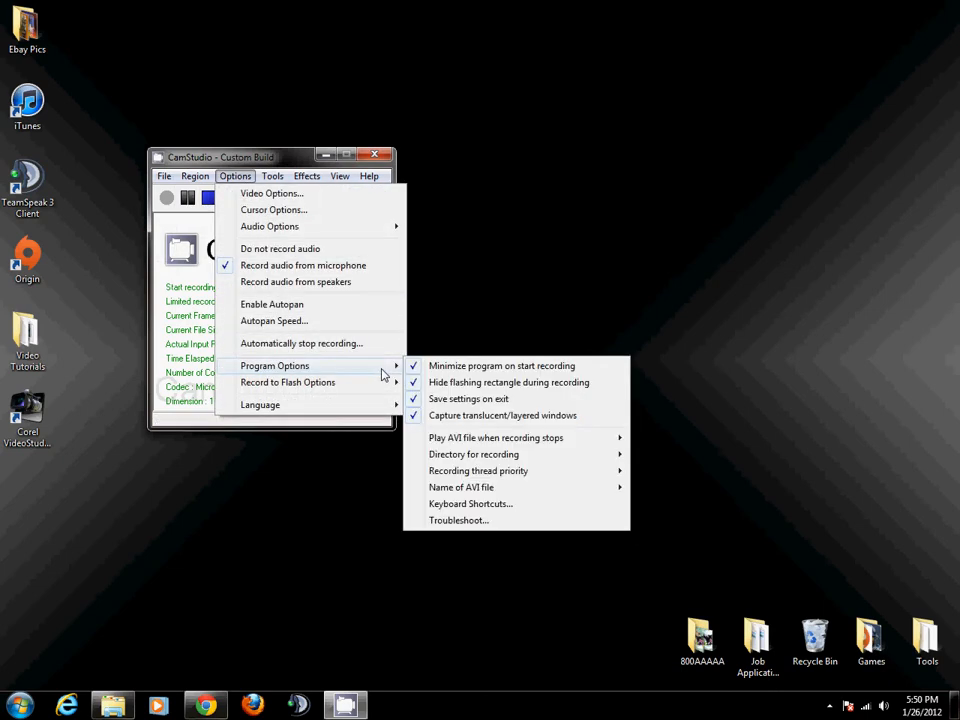
{"action": "left_click", "coordinate": [490, 508]}
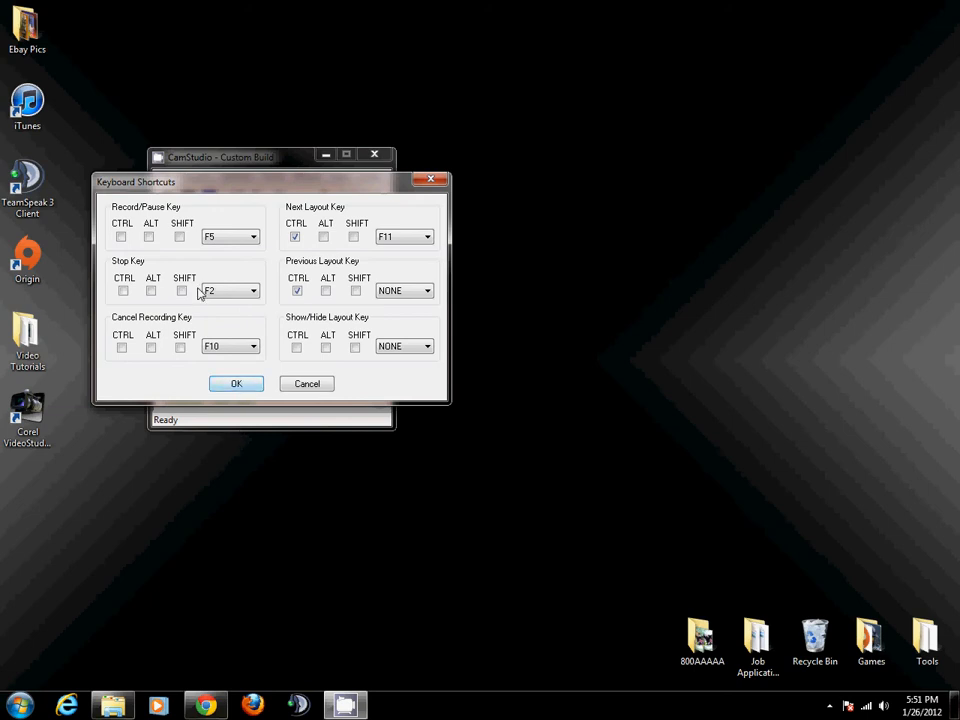
{"action": "left_click", "coordinate": [231, 291]}
{"action": "left_click", "coordinate": [214, 294]}
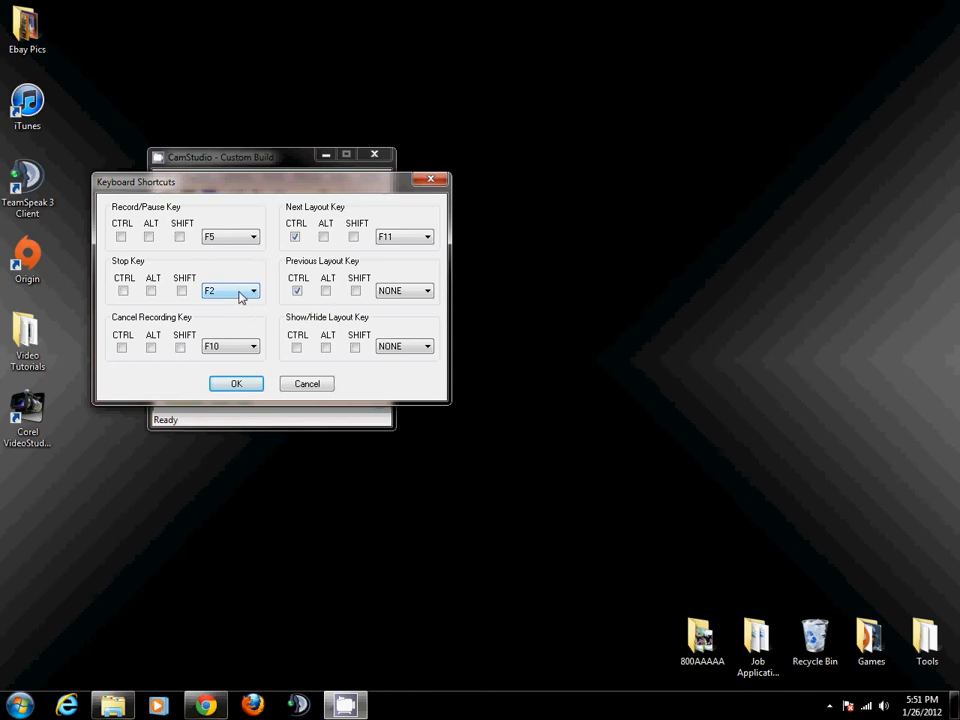
{"action": "left_click", "coordinate": [210, 346]}
{"action": "left_click", "coordinate": [238, 385]}
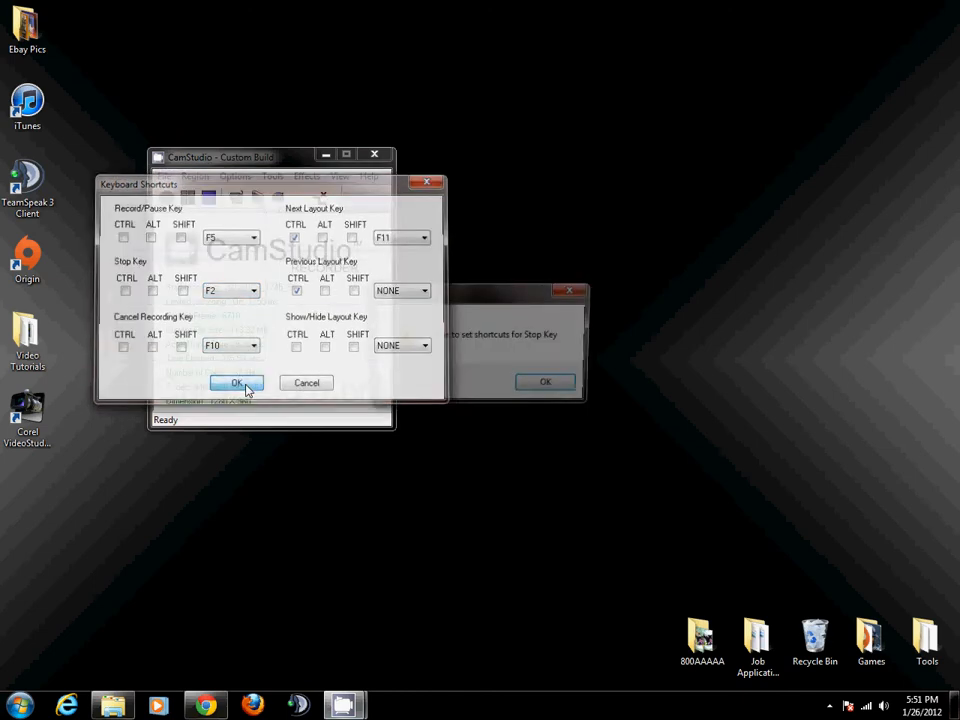
{"action": "left_click", "coordinate": [544, 386]}
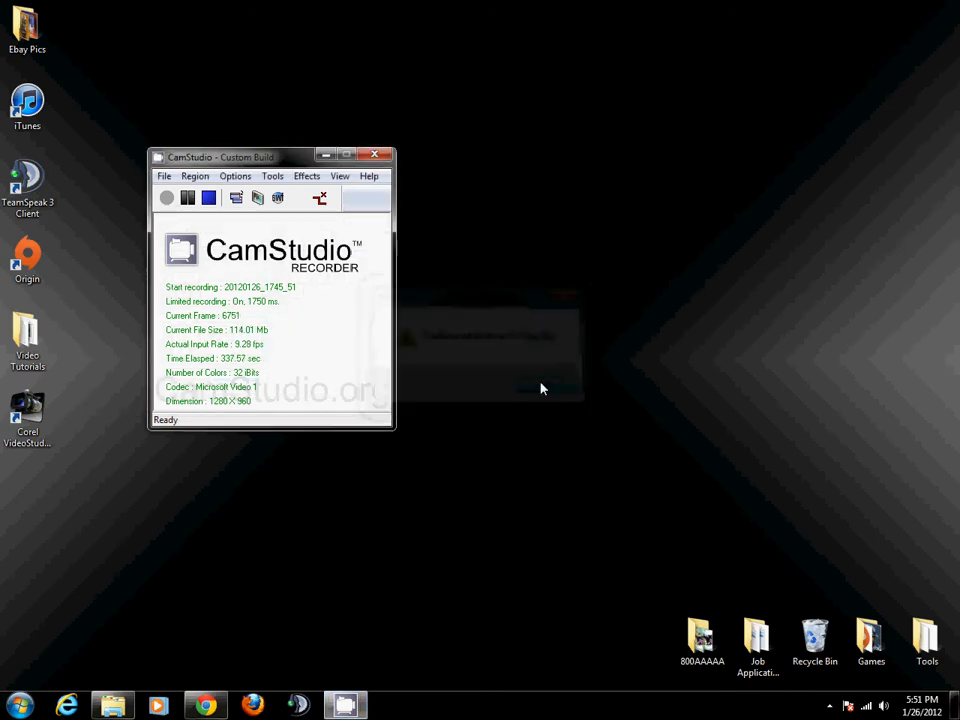